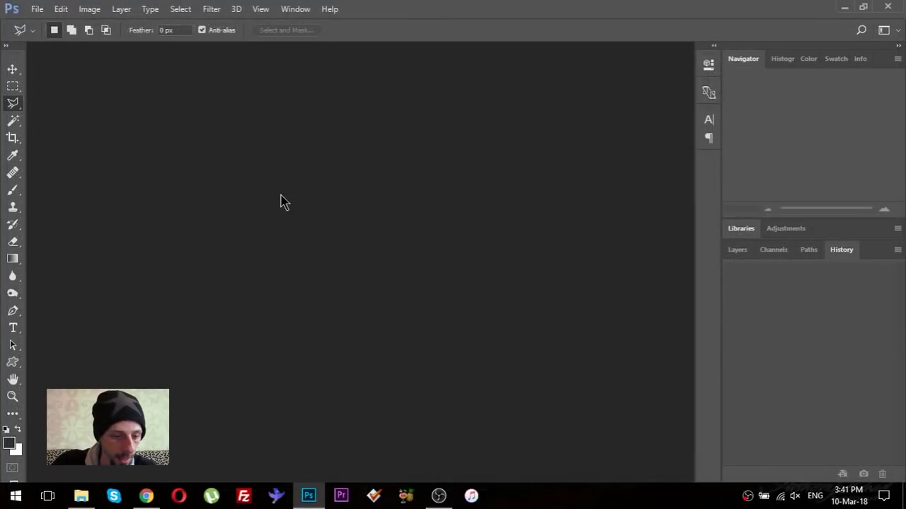
Step: Open baseb.JPG and sky.jpg together from the desktop
key(ctrl+o)
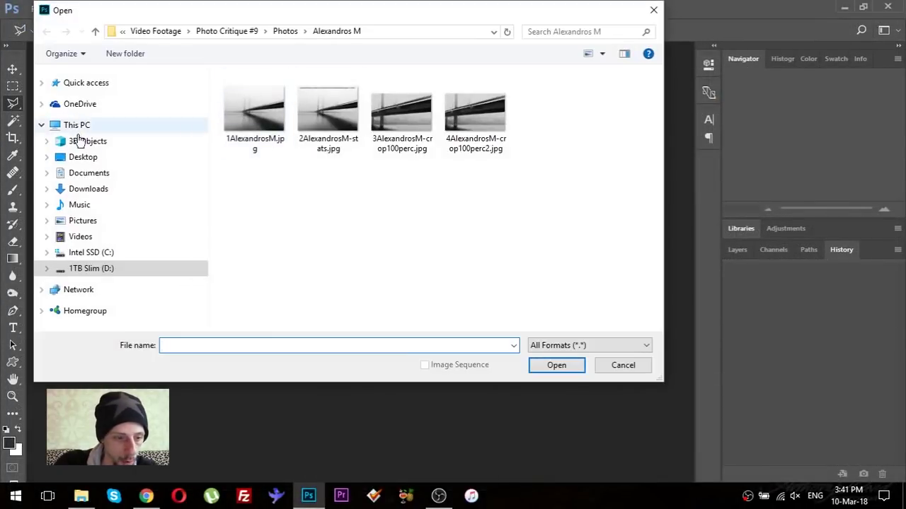
click(106, 158)
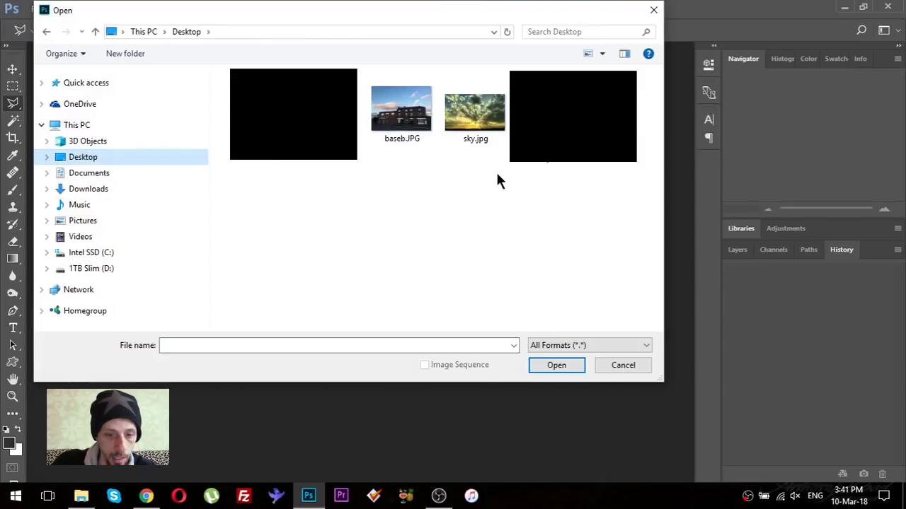
drag(497, 177, 400, 107)
click(572, 366)
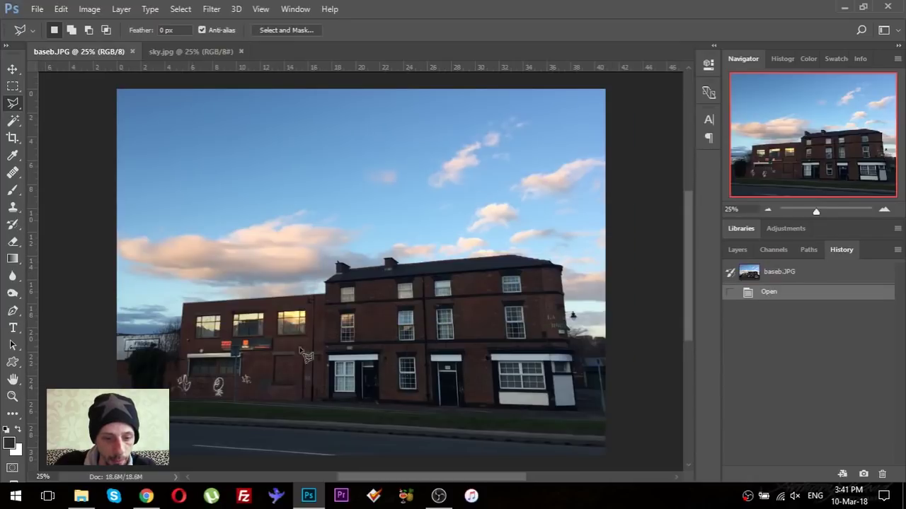
Step: Copy the whole sky.jpg image and paste it into baseb.JPG as Layer 1
click(184, 52)
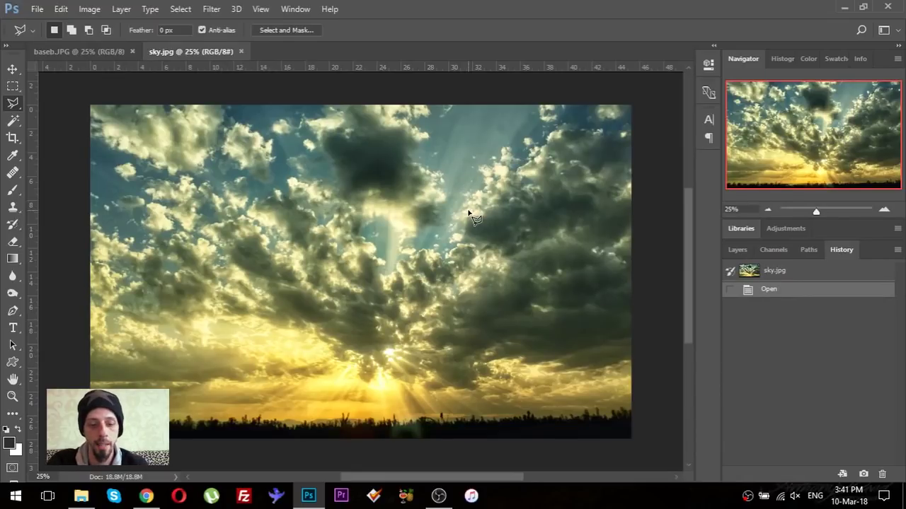
key(ctrl+a)
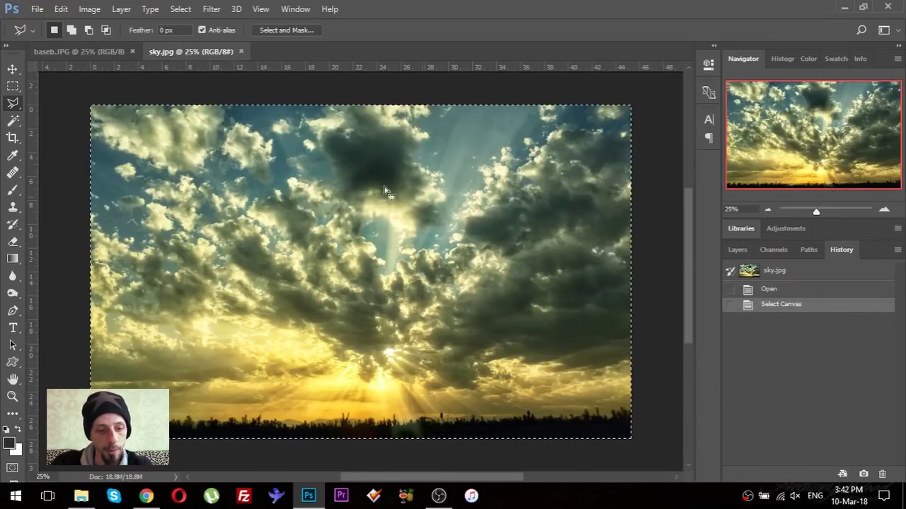
click(71, 50)
key(ctrl+v)
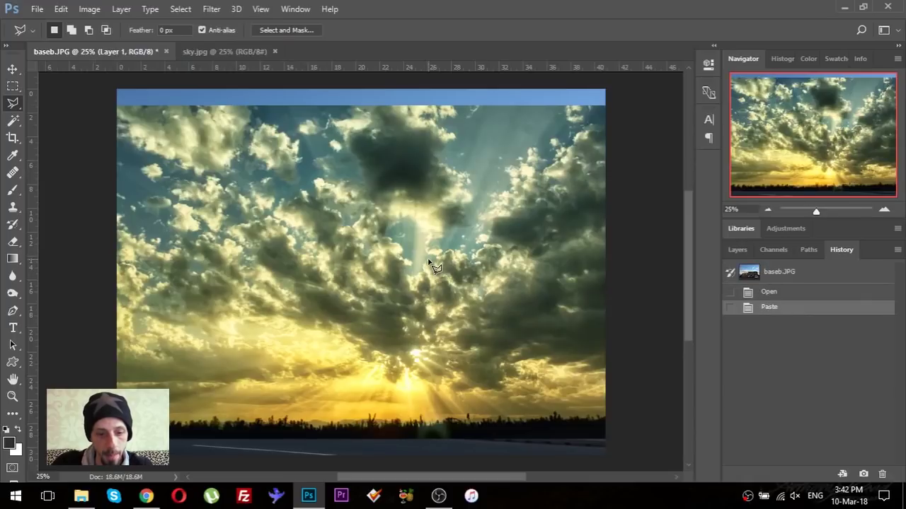
click(737, 249)
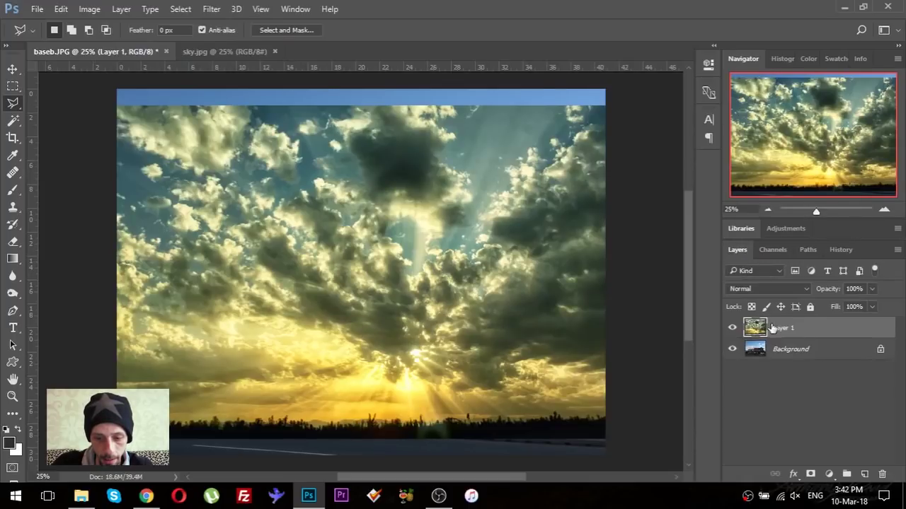
Step: Move Layer 1 so the sky's horizon covers the building's upper storey
key(v)
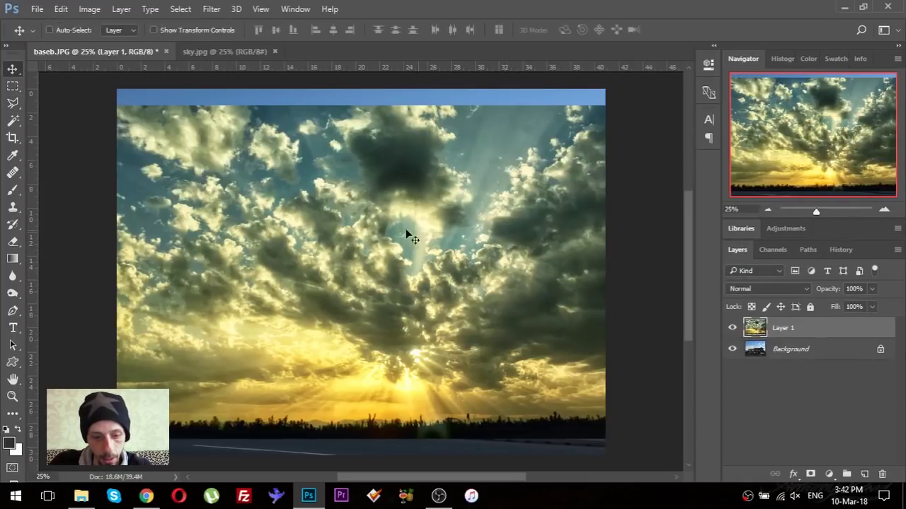
mouse_move(353, 310)
mouse_down()
mouse_move(362, 172)
mouse_move(365, 224)
mouse_up()
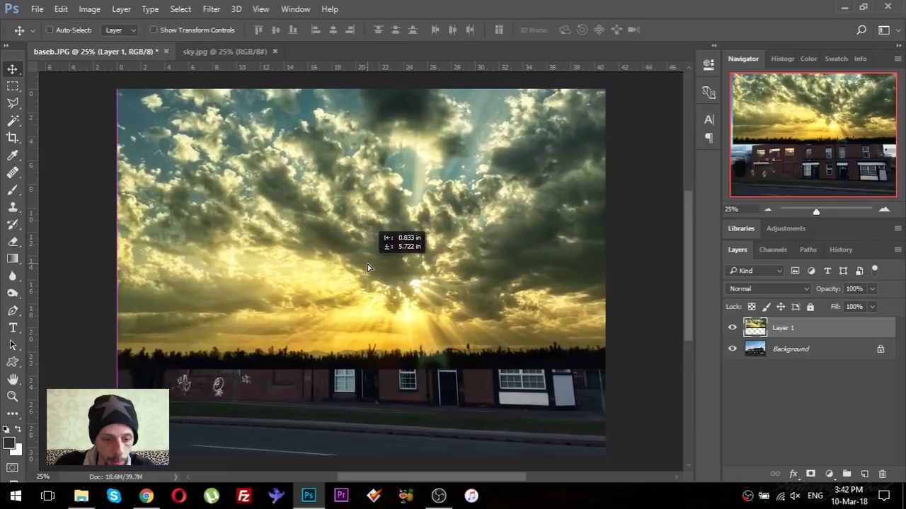
drag(365, 224, 367, 272)
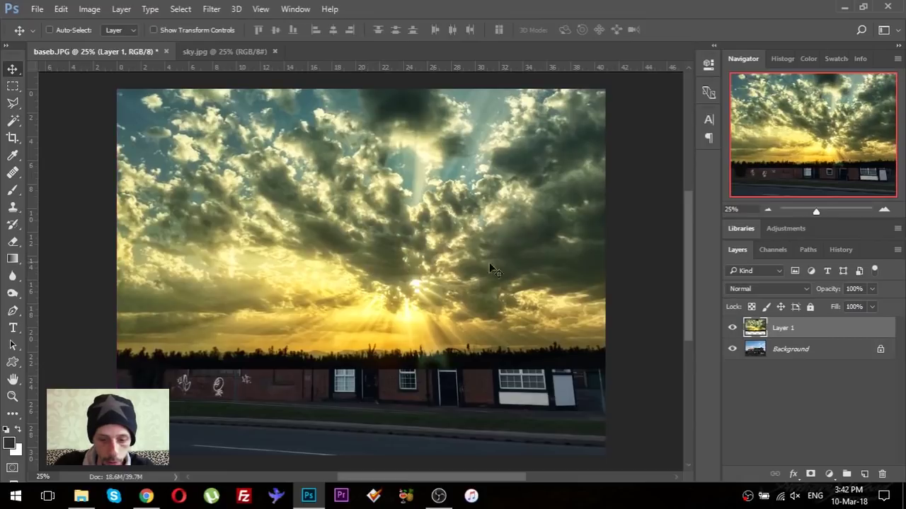
right_click(782, 331)
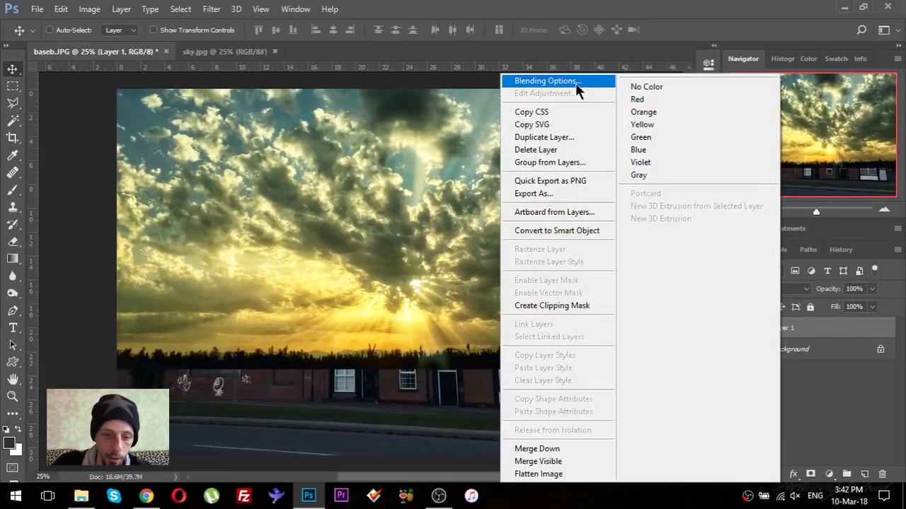
Step: Set Layer 1's Blend If Underlying Layer black point to 110, then zoom in on the buildings
click(575, 82)
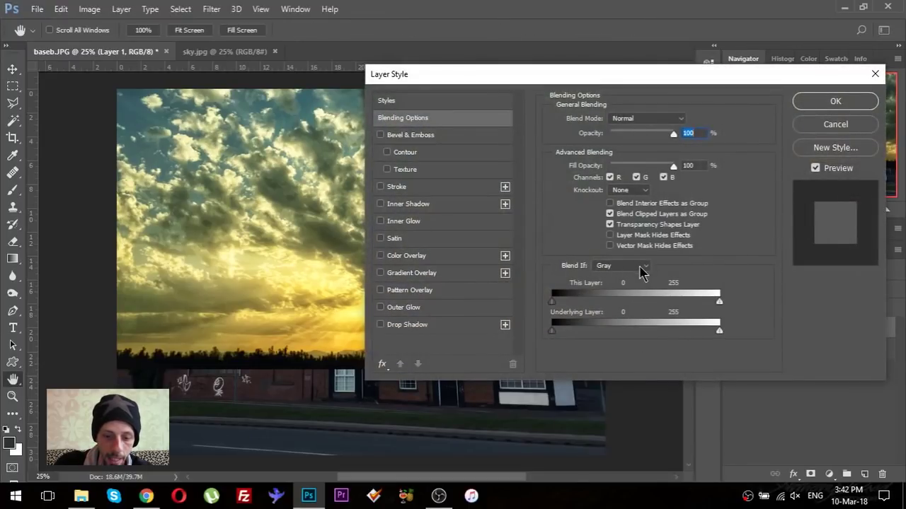
drag(518, 82, 697, 27)
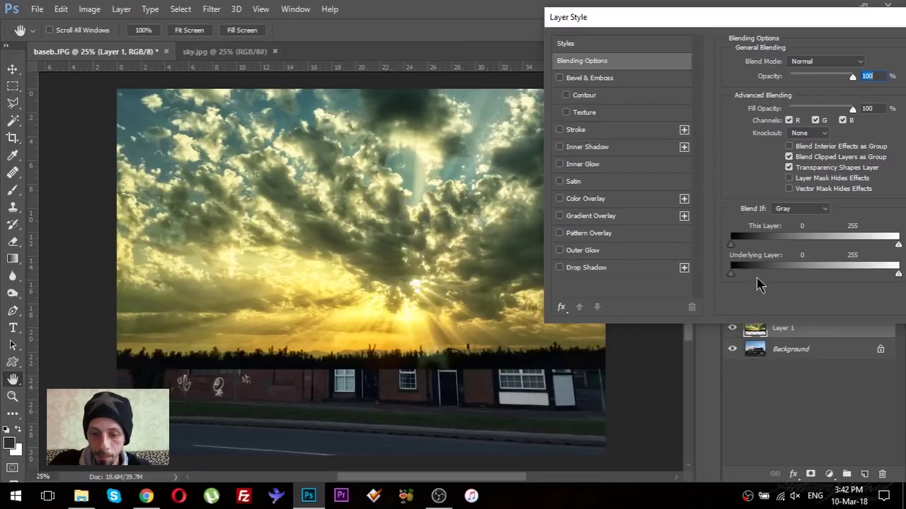
mouse_move(733, 280)
mouse_down()
mouse_move(792, 274)
mouse_move(824, 283)
mouse_move(805, 276)
mouse_up()
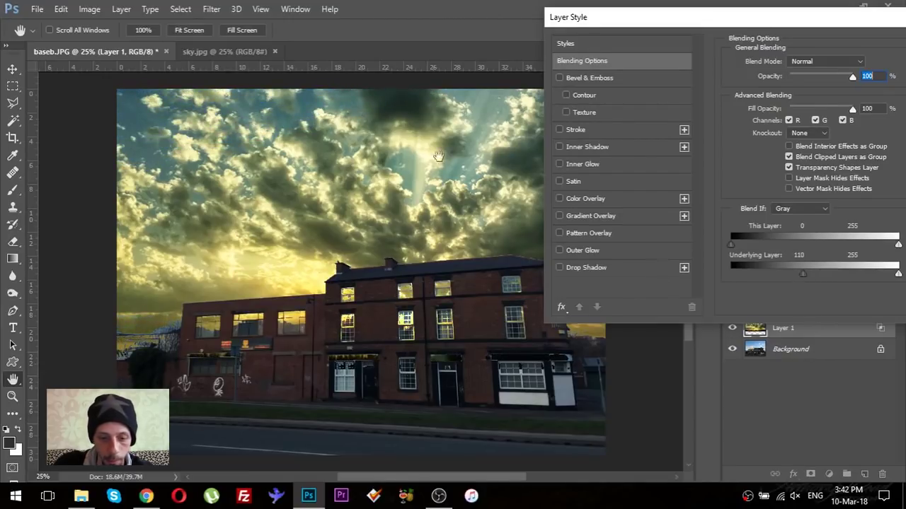
drag(823, 20, 541, 97)
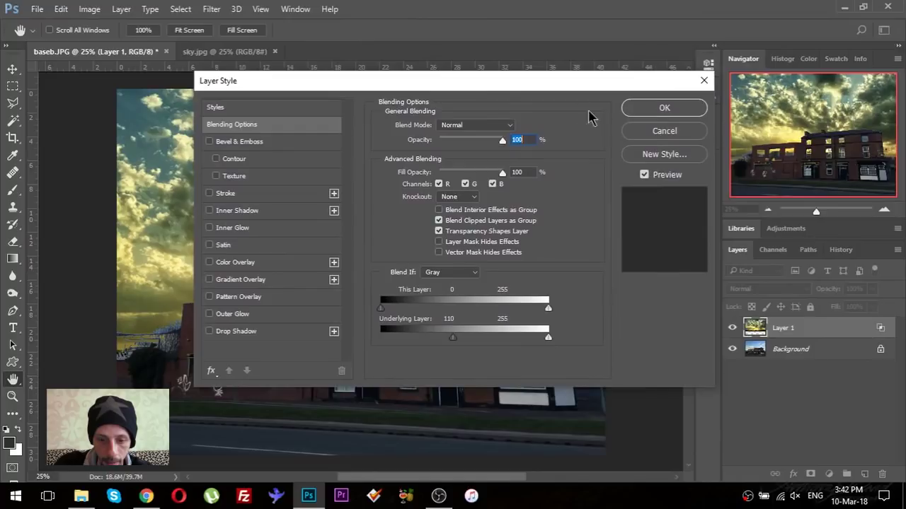
click(689, 107)
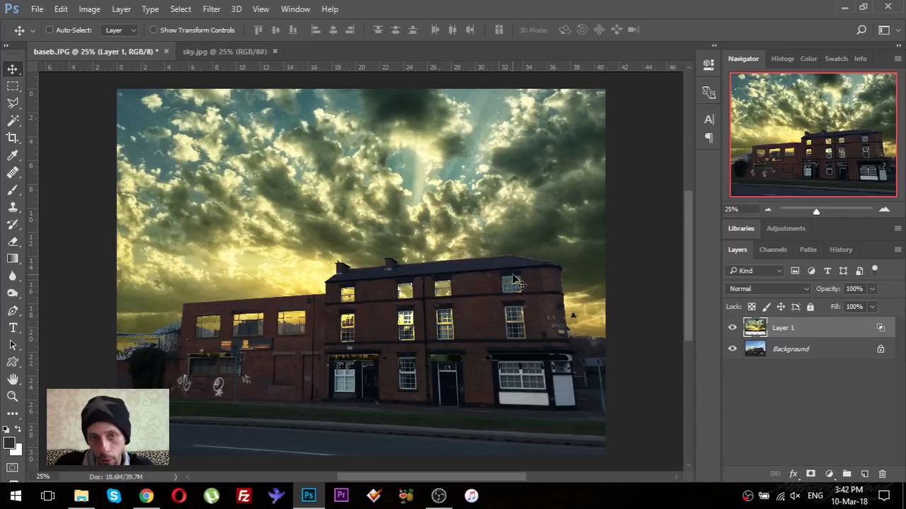
scroll(408, 303, up, 5)
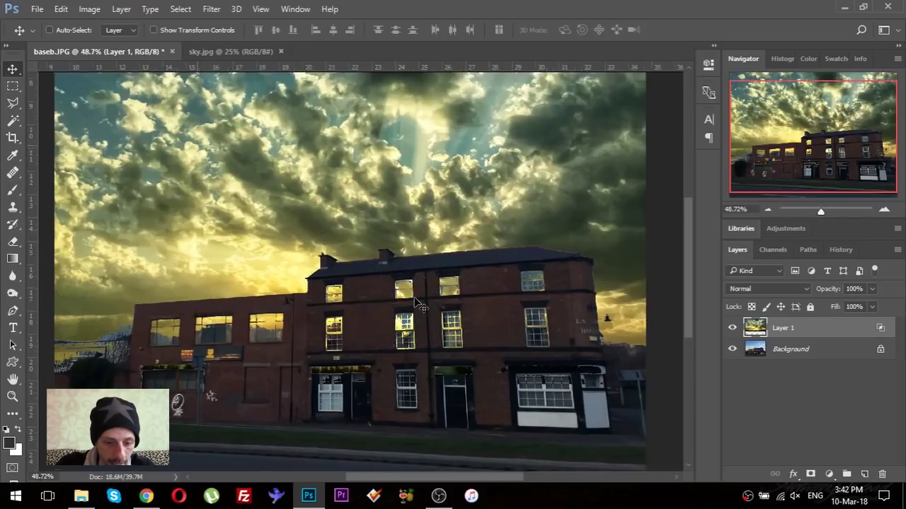
drag(186, 297, 560, 274)
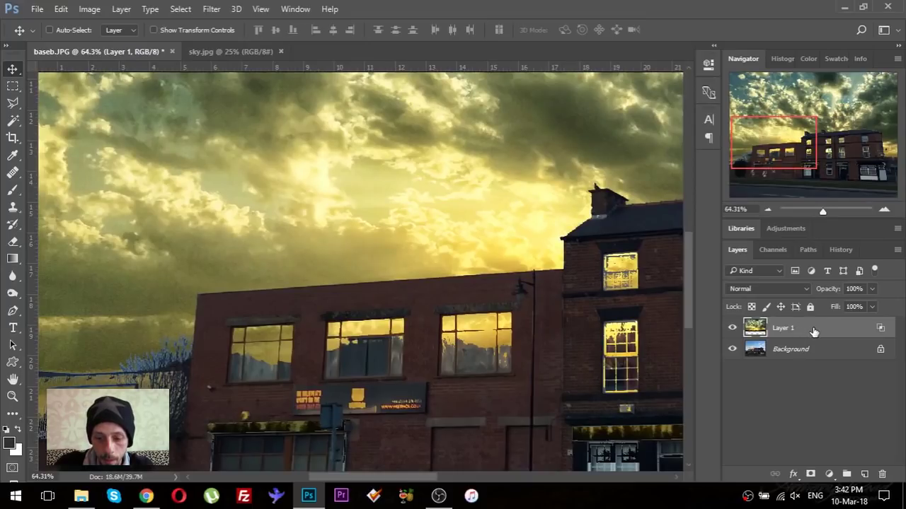
Step: Add a layer mask to Layer 1 and ready a smaller Brush for painting on it
click(810, 474)
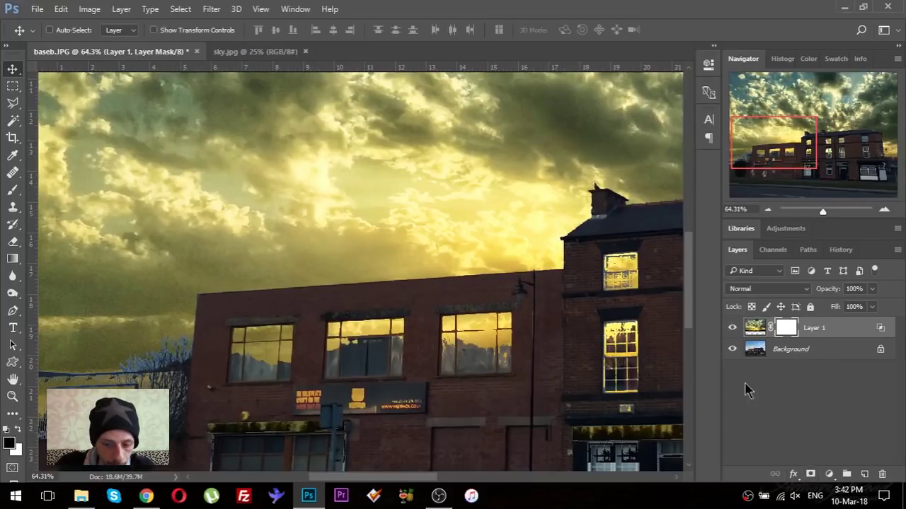
click(12, 191)
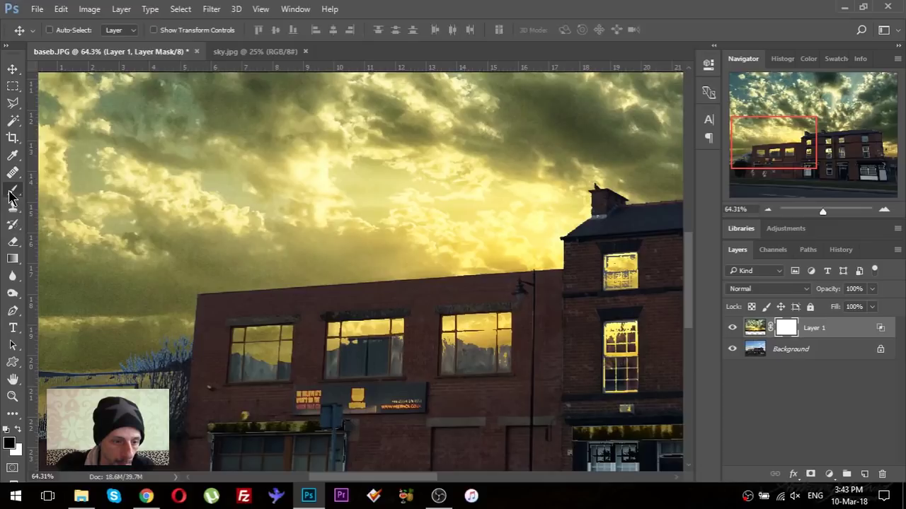
click(11, 192)
key(bracketleft)
key(bracketleft)
key(bracketleft)
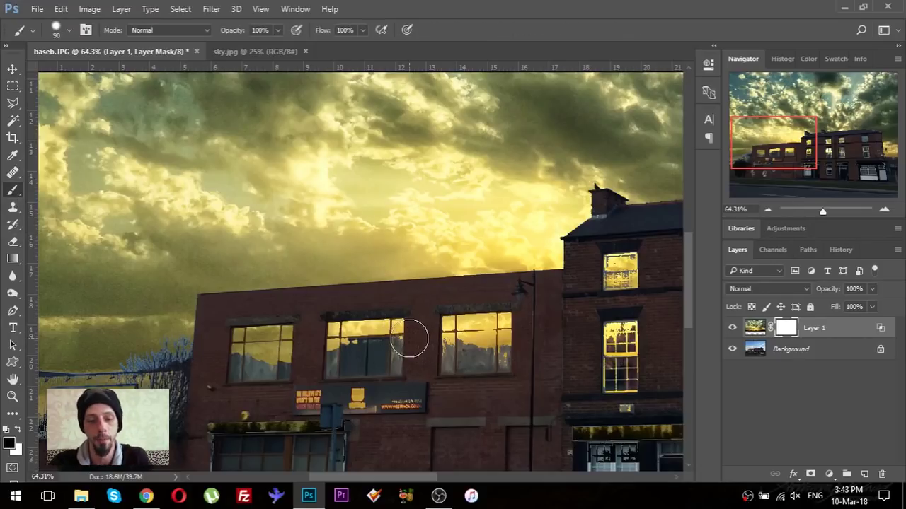
key(x)
key(x)
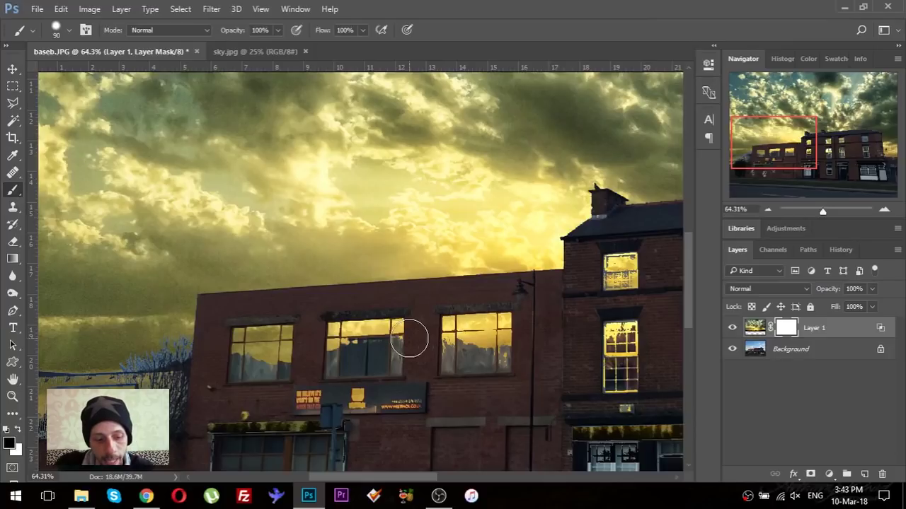
key(x)
key(x)
Step: Paint black on the mask to restore the original reflections in the middle and left windows
drag(401, 324, 416, 327)
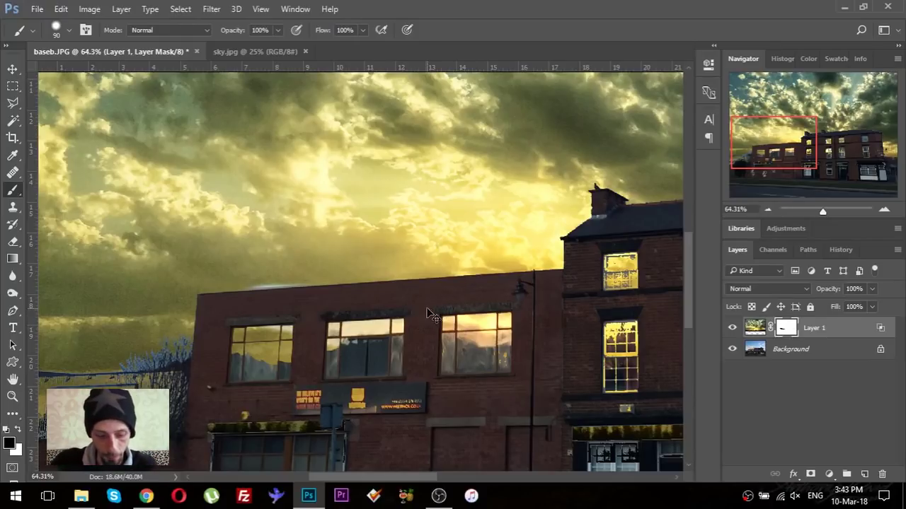
key(ctrl+z)
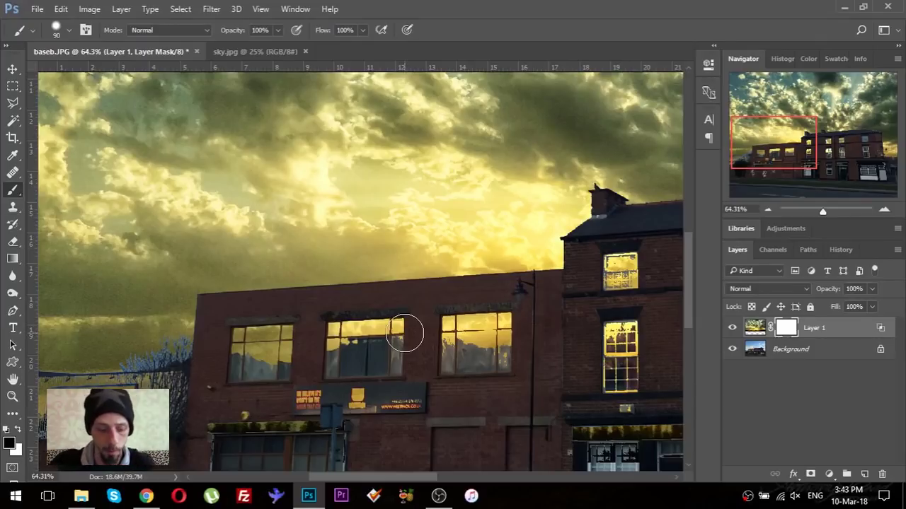
key(x)
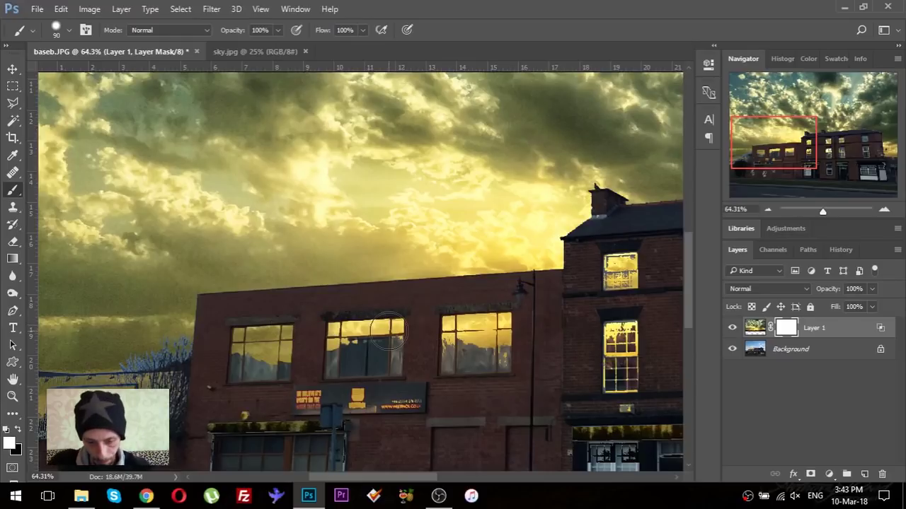
key(x)
mouse_move(388, 331)
mouse_down()
mouse_move(475, 329)
mouse_move(636, 301)
mouse_up()
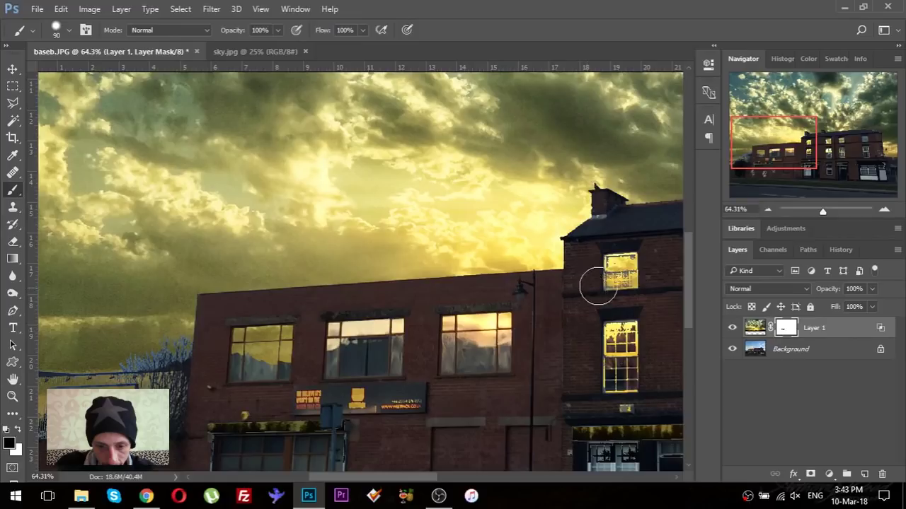
mouse_move(272, 341)
mouse_down()
mouse_move(249, 341)
mouse_move(383, 408)
mouse_move(228, 420)
mouse_move(253, 425)
mouse_move(249, 410)
mouse_move(349, 316)
mouse_up()
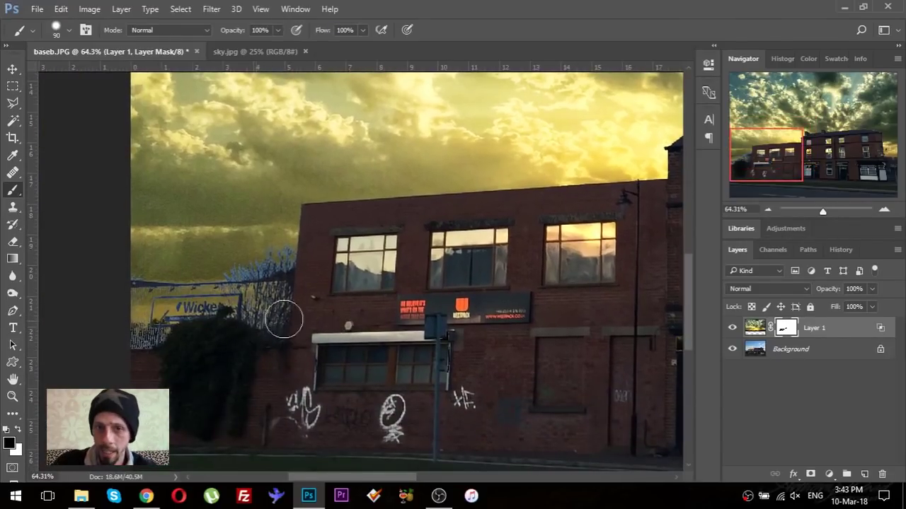
Step: With a 60 px brush, mask the sky off the Wickes sign and white wall
key(bracketleft)
key(bracketleft)
key(bracketleft)
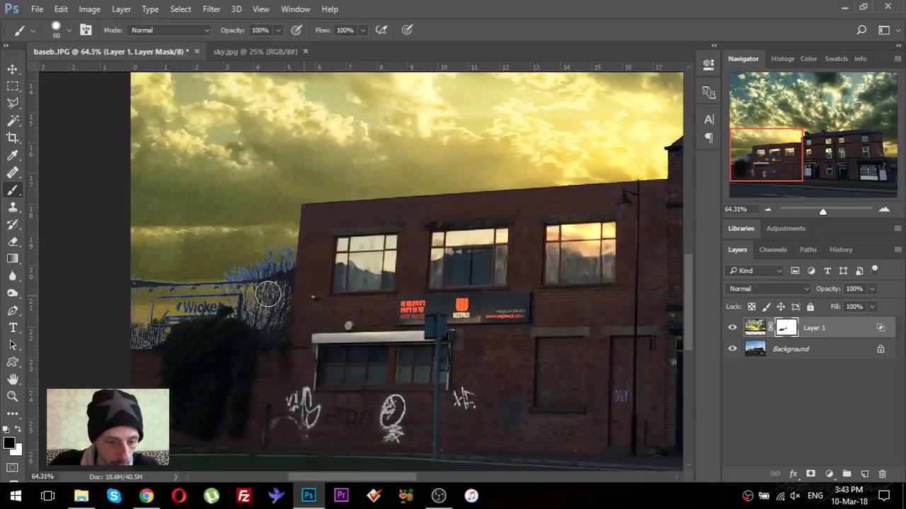
mouse_move(181, 303)
mouse_down()
mouse_move(132, 299)
mouse_move(228, 314)
mouse_move(144, 324)
mouse_move(138, 334)
mouse_up()
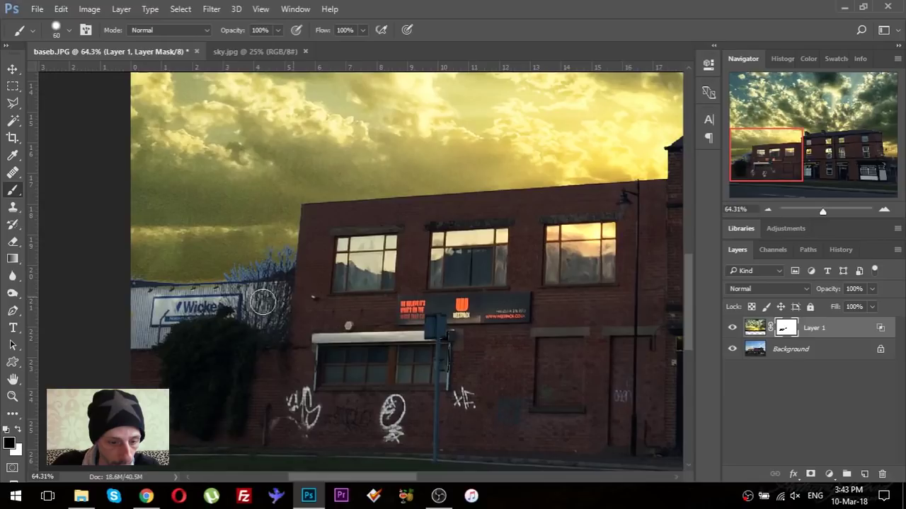
scroll(233, 272, up, 3)
scroll(237, 262, up, 2)
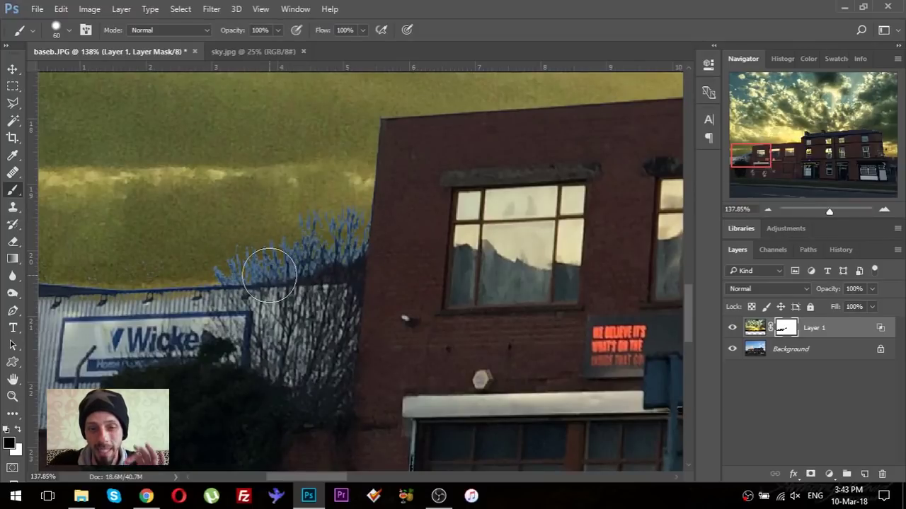
mouse_move(806, 232)
mouse_down()
mouse_move(461, 234)
mouse_move(375, 332)
mouse_up()
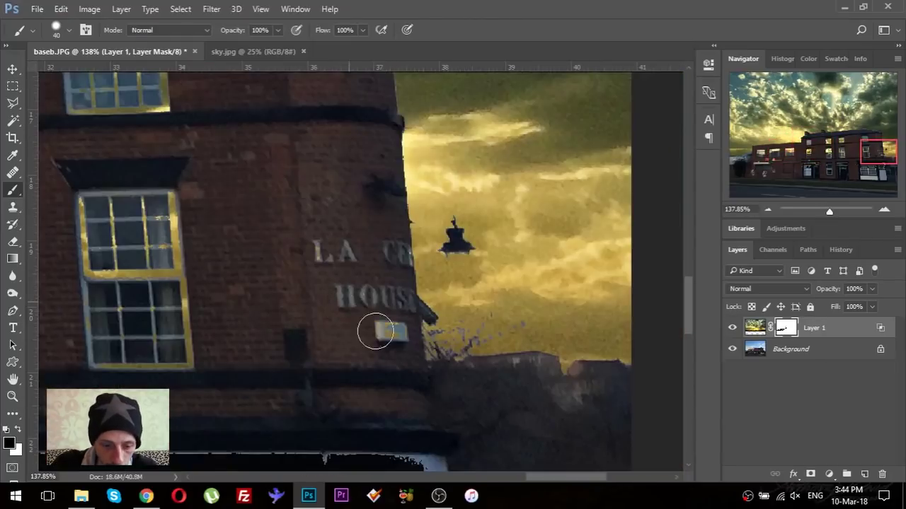
Step: Mask the yellow sky tint off the corner building's upper window frames
scroll(289, 273, left, 3)
mouse_move(289, 249)
mouse_down()
mouse_move(238, 303)
mouse_move(319, 262)
mouse_move(243, 205)
mouse_move(314, 344)
mouse_up()
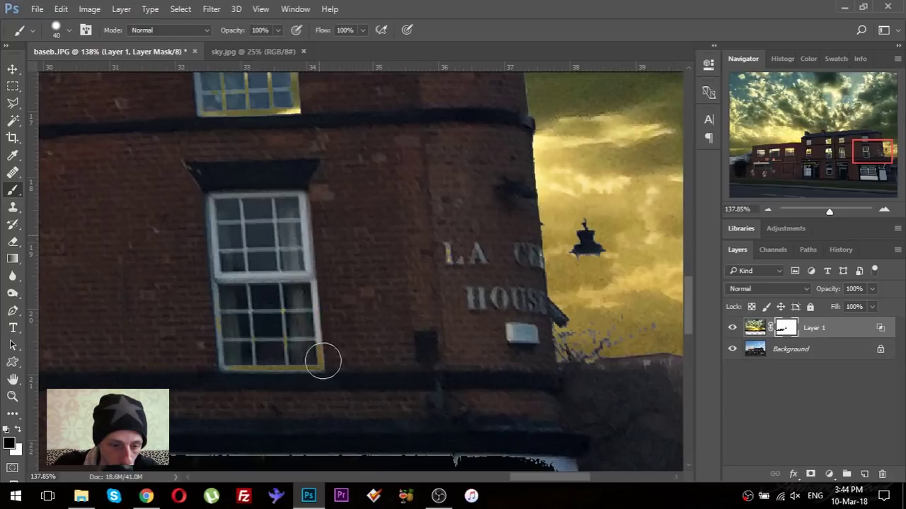
mouse_move(374, 290)
mouse_down()
mouse_move(439, 401)
mouse_move(520, 493)
mouse_up()
mouse_move(354, 253)
mouse_down()
mouse_move(347, 279)
mouse_move(411, 308)
mouse_up()
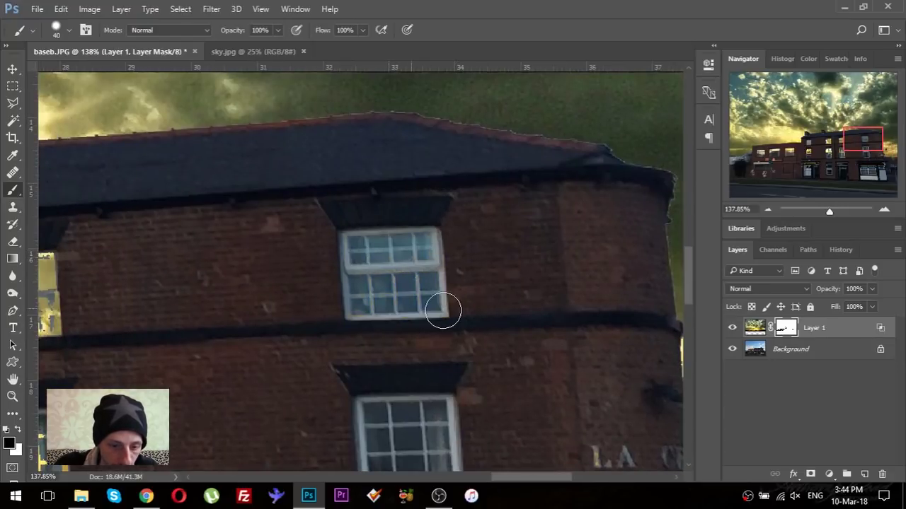
drag(80, 311, 502, 318)
mouse_move(429, 285)
mouse_down()
mouse_move(406, 263)
mouse_move(439, 311)
mouse_move(460, 290)
mouse_move(269, 297)
mouse_move(212, 325)
mouse_up()
Step: With a 90 px brush, clear the yellow tint from the lower-left windows' panes
key(bracketright)
key(bracketright)
key(bracketright)
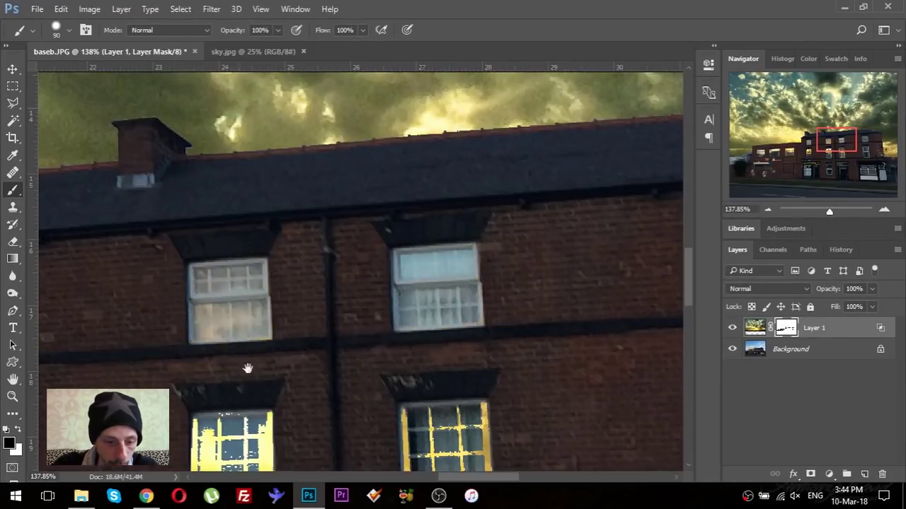
drag(239, 359, 269, 209)
mouse_move(268, 241)
mouse_down()
mouse_move(239, 273)
mouse_move(237, 374)
mouse_move(415, 370)
mouse_move(413, 279)
mouse_move(502, 370)
mouse_move(507, 269)
mouse_move(427, 394)
mouse_move(679, 315)
mouse_up()
mouse_move(220, 294)
mouse_down()
mouse_move(253, 273)
mouse_move(283, 208)
mouse_move(304, 291)
mouse_move(196, 354)
mouse_move(307, 388)
mouse_move(323, 384)
mouse_up()
scroll(323, 384, down, 3)
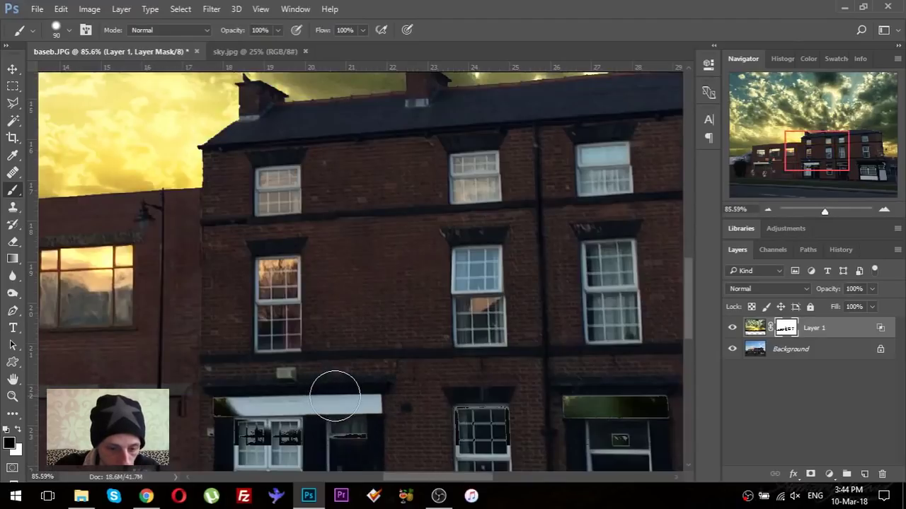
scroll(334, 396, down, 3)
scroll(314, 268, down, 2)
Step: Mask the sky overlay off the pub's white shopfront fascias and doorways, then review the street
drag(421, 274, 495, 273)
scroll(299, 269, right, 1)
scroll(219, 269, right, 6)
drag(258, 276, 450, 285)
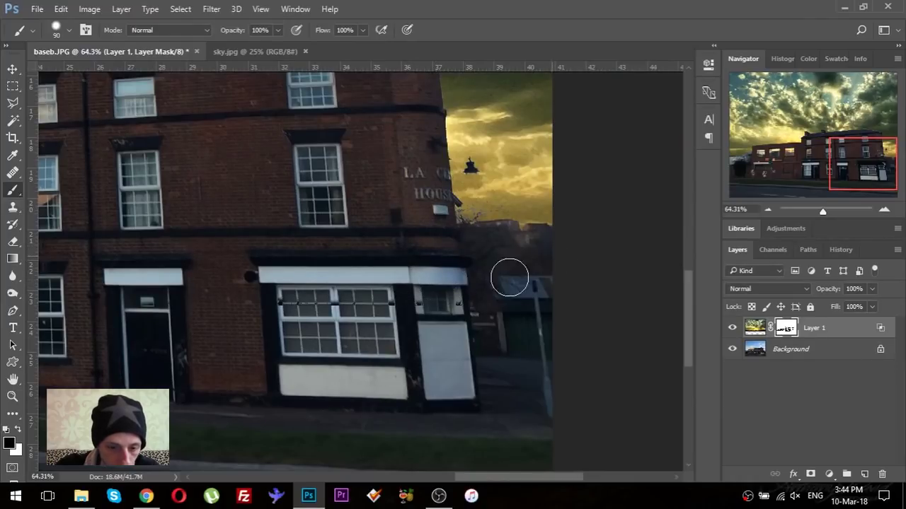
scroll(520, 330, left, 5)
scroll(283, 261, down, 2)
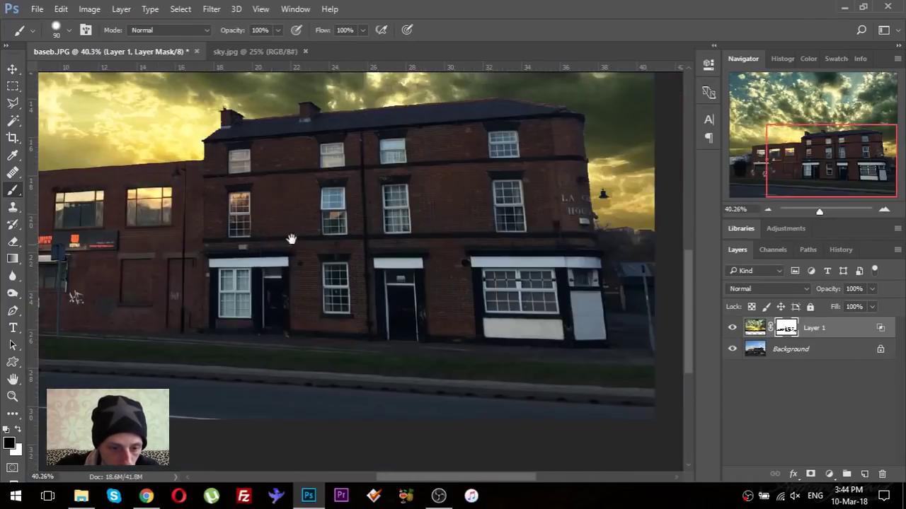
drag(291, 240, 324, 307)
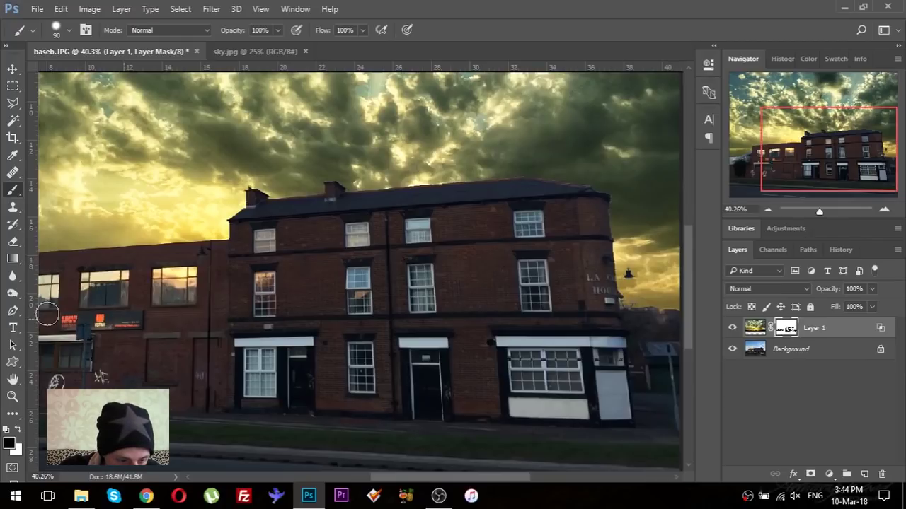
drag(132, 322, 251, 330)
scroll(193, 354, down, 2)
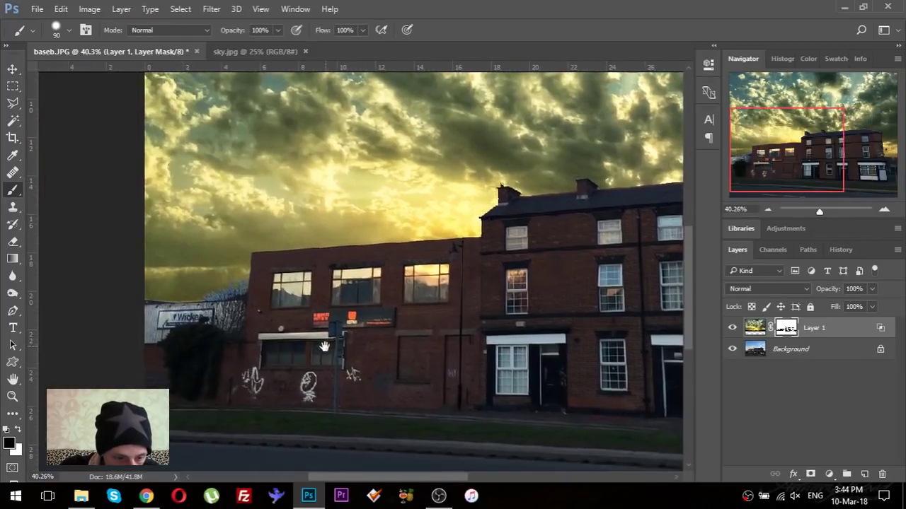
scroll(283, 353, down, 2)
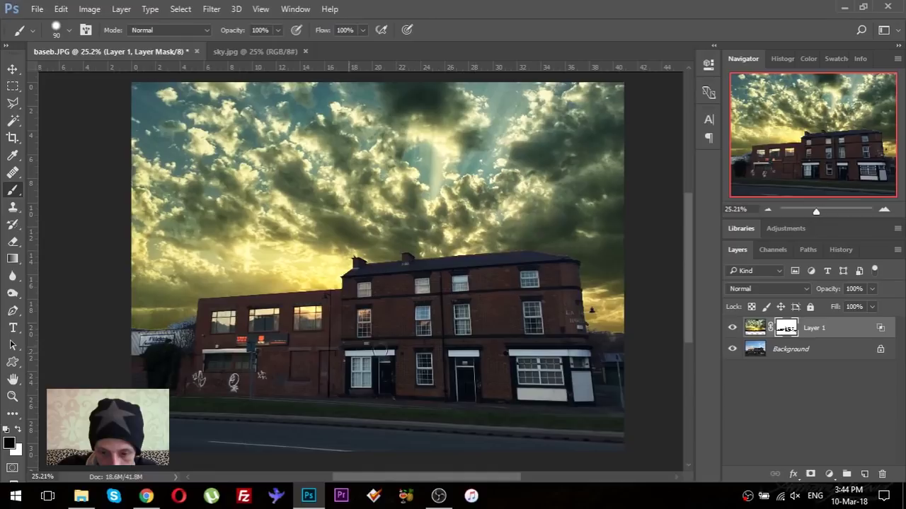
click(732, 328)
click(733, 329)
click(733, 329)
click(733, 329)
click(733, 329)
click(733, 329)
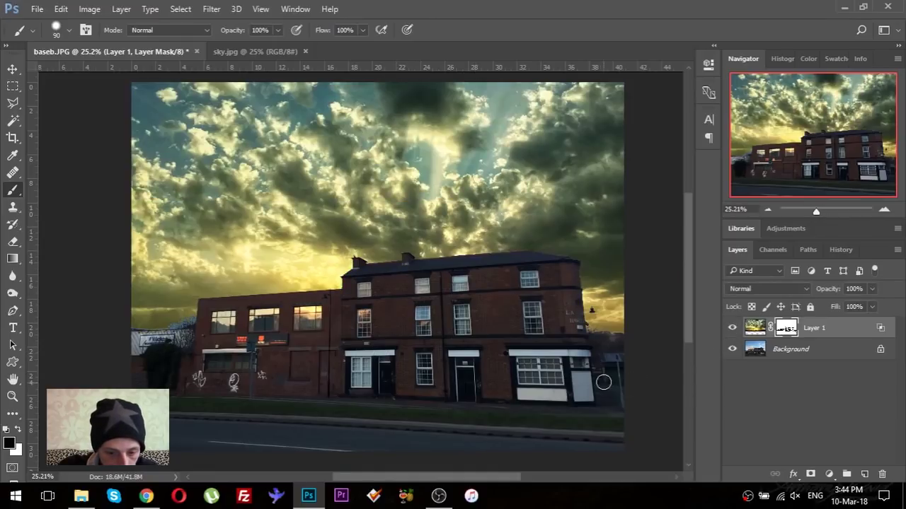
click(733, 329)
click(732, 329)
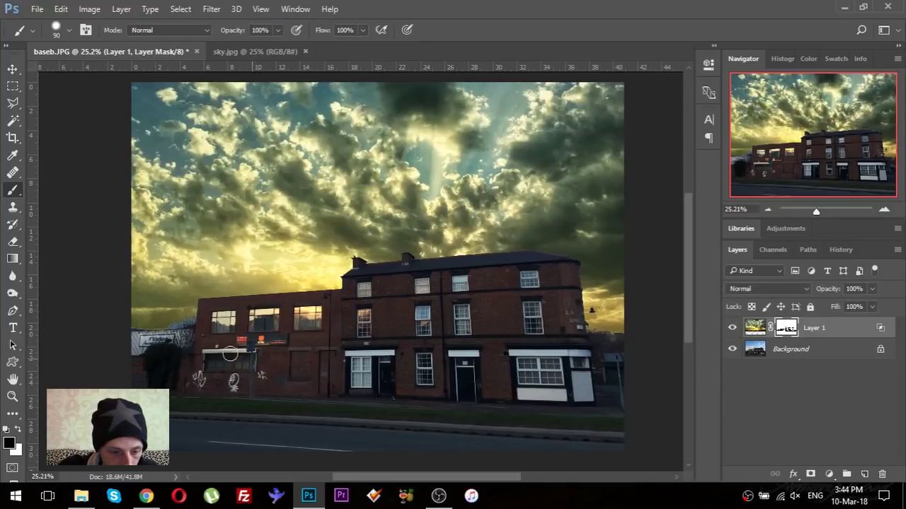
click(732, 328)
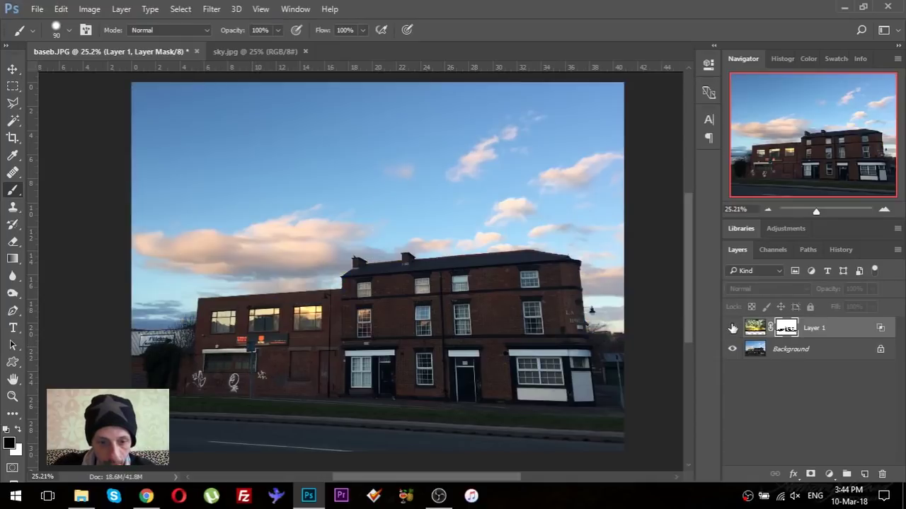
click(732, 328)
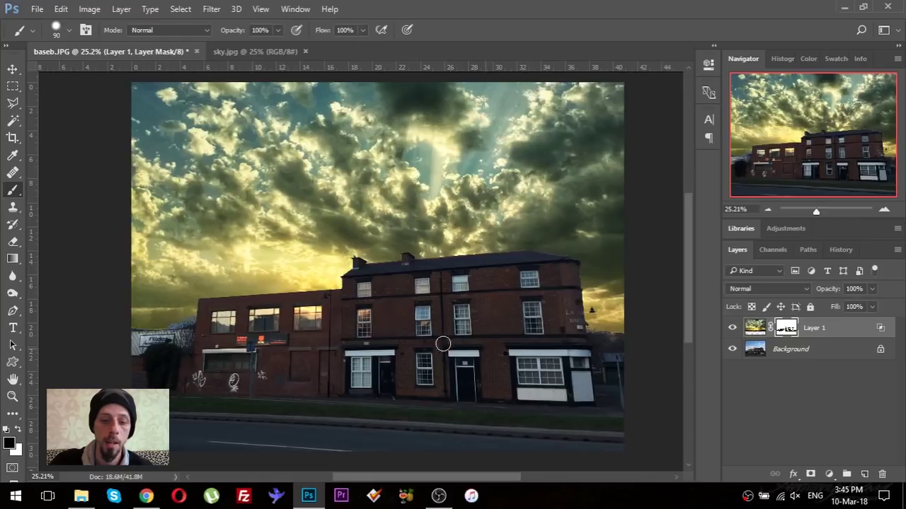
drag(395, 186, 380, 201)
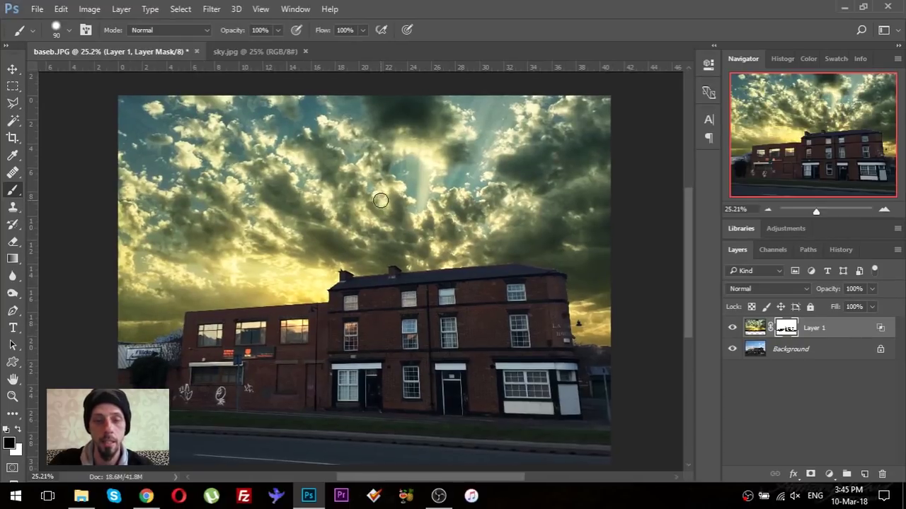